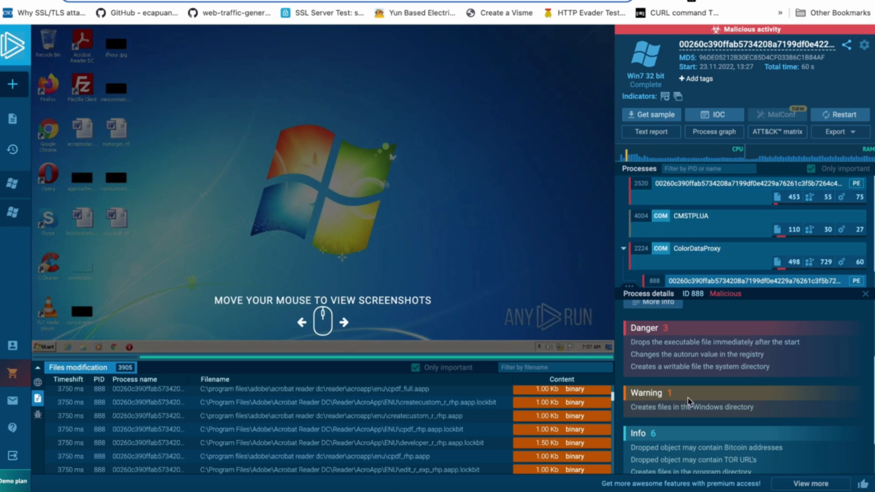
- View the behavior details behind "Drops the executable file immediately after the start" for the malicious process, then close them
{"action": "left_click", "coordinate": [711, 342]}
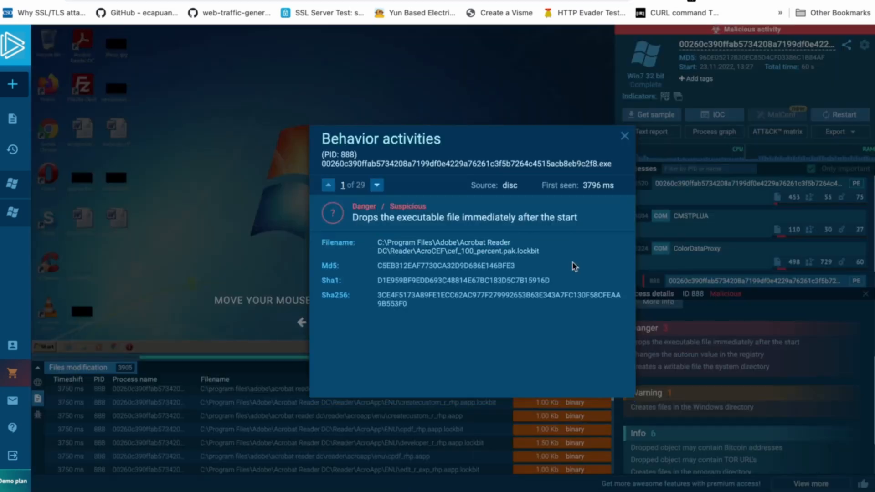
{"action": "left_click_drag", "start_coordinate": [540, 251], "coordinate": [470, 251]}
{"action": "left_click", "coordinate": [625, 136]}
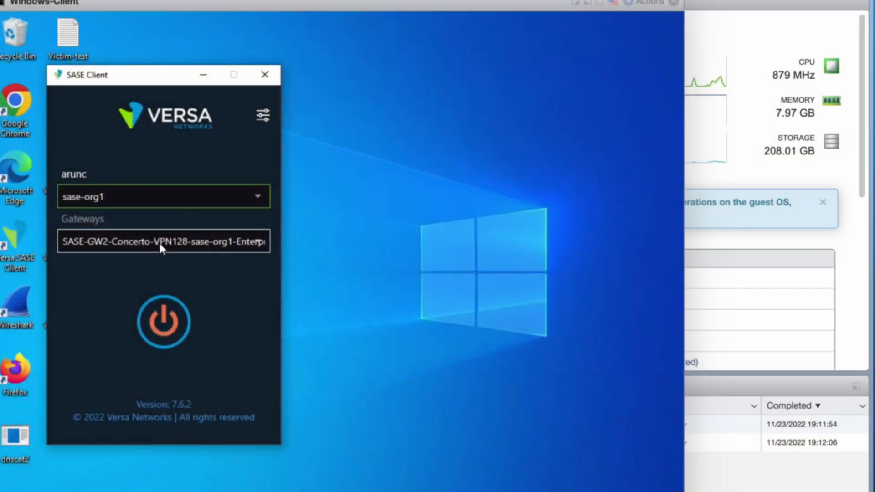
- In the SASE Client, check the gateway choices for sase-org1 and connect through the SASE-GW2-Concerto-VPN128 gateway
{"action": "left_click", "coordinate": [221, 247]}
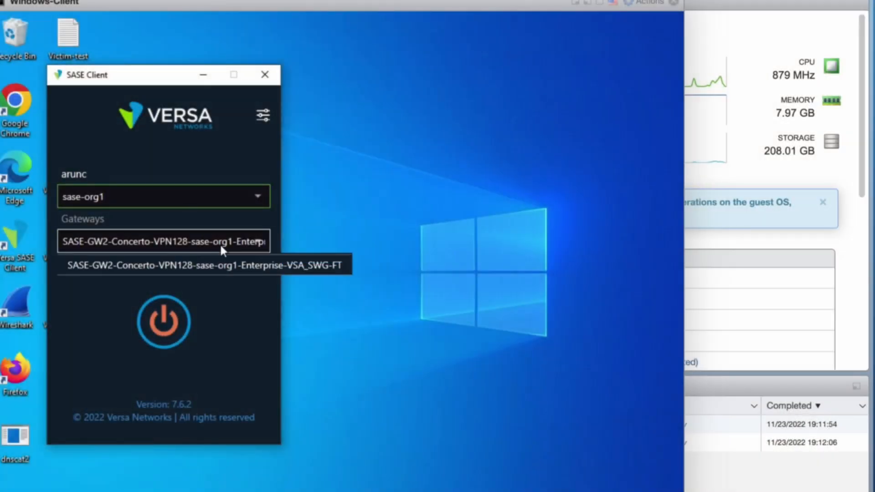
{"action": "left_click", "coordinate": [146, 382]}
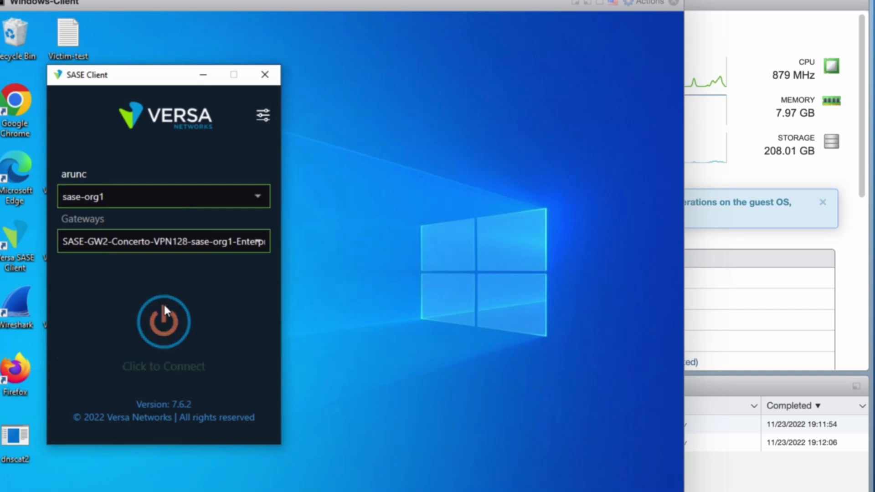
{"action": "left_click", "coordinate": [165, 319]}
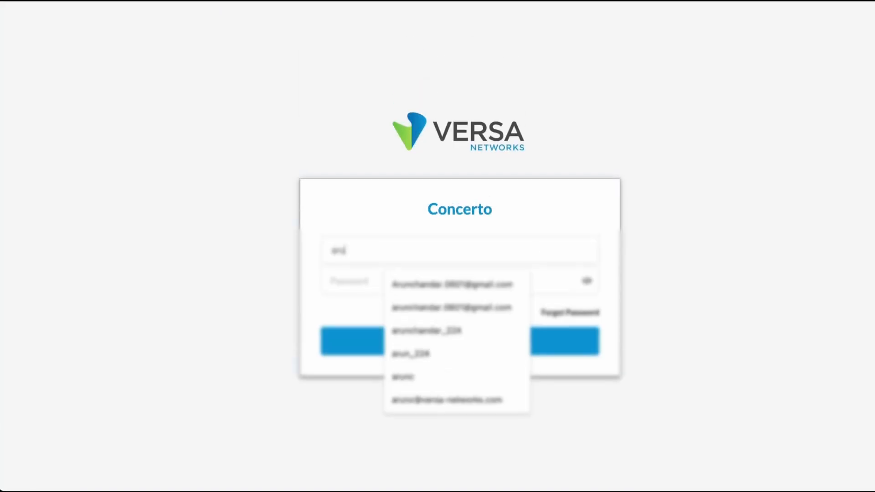
- Sign in to Versa Concerto with the account's username and password, and open the sase-org1 tenant
{"action": "left_click", "coordinate": [401, 377]}
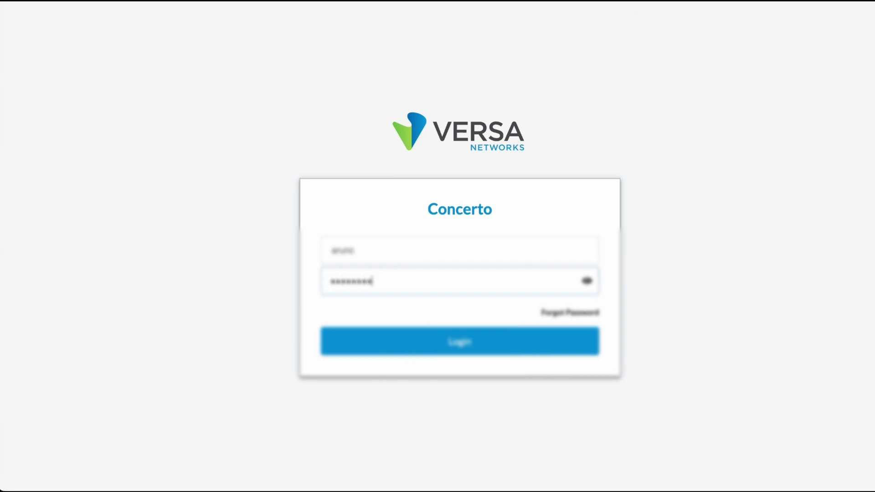
{"action": "key", "text": "Return"}
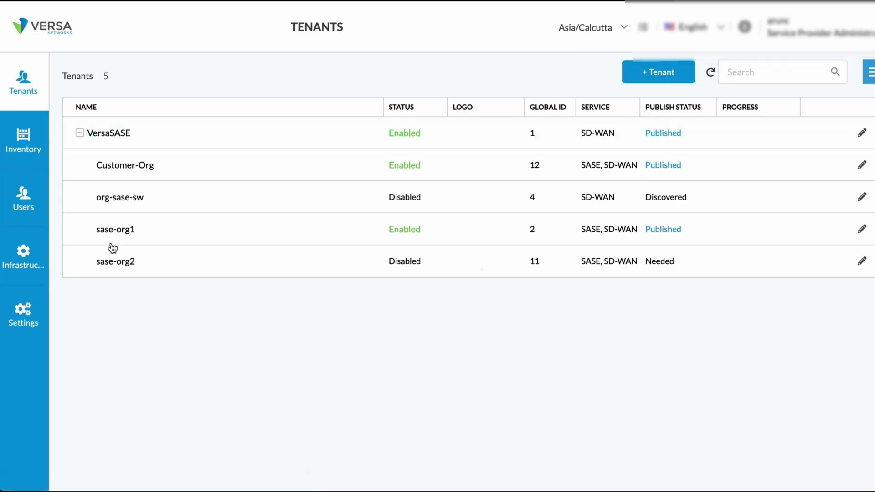
{"action": "left_click", "coordinate": [111, 231]}
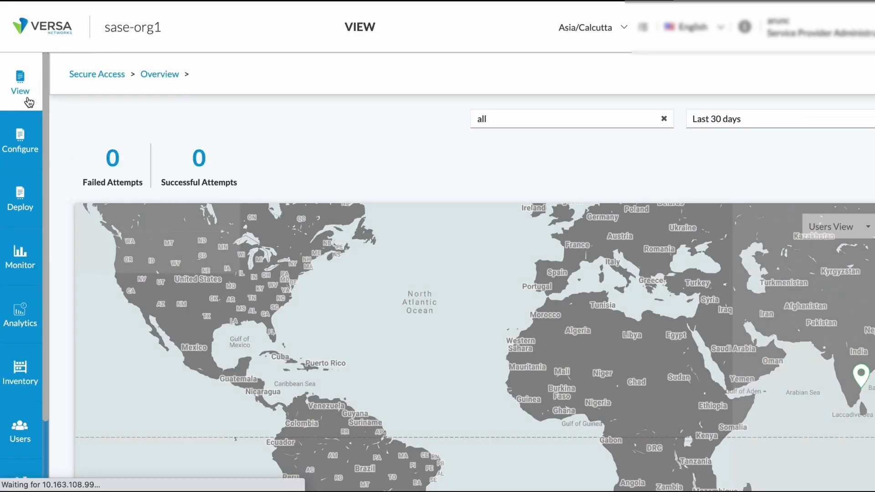
- Go to the Real-Time Protection rules for Internet Protection and open the first rule in the list for editing
{"action": "left_click", "coordinate": [33, 150]}
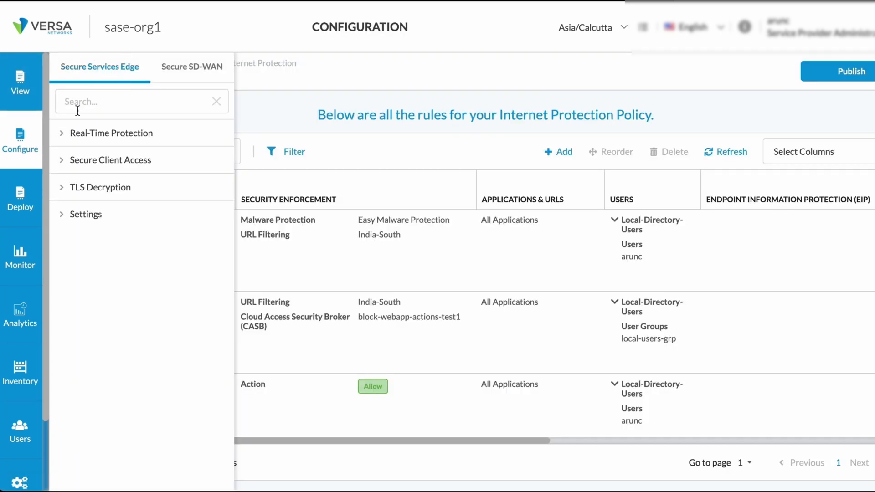
{"action": "left_click", "coordinate": [66, 139]}
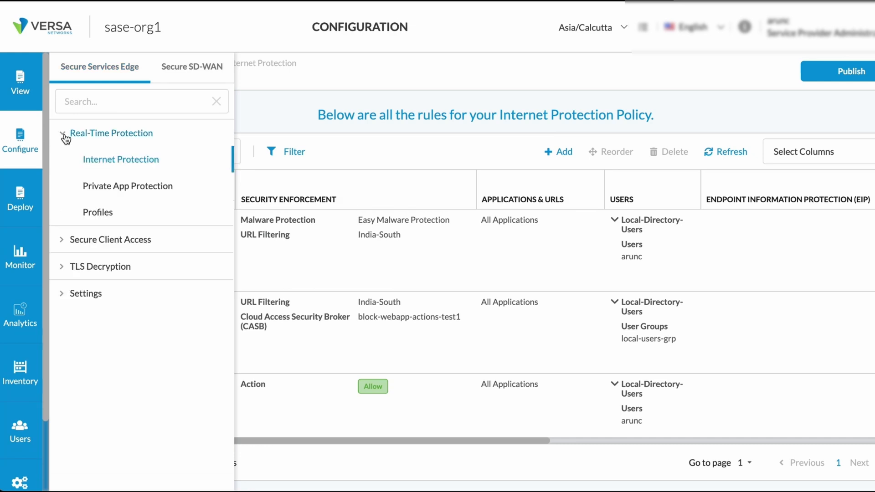
{"action": "left_click", "coordinate": [107, 160]}
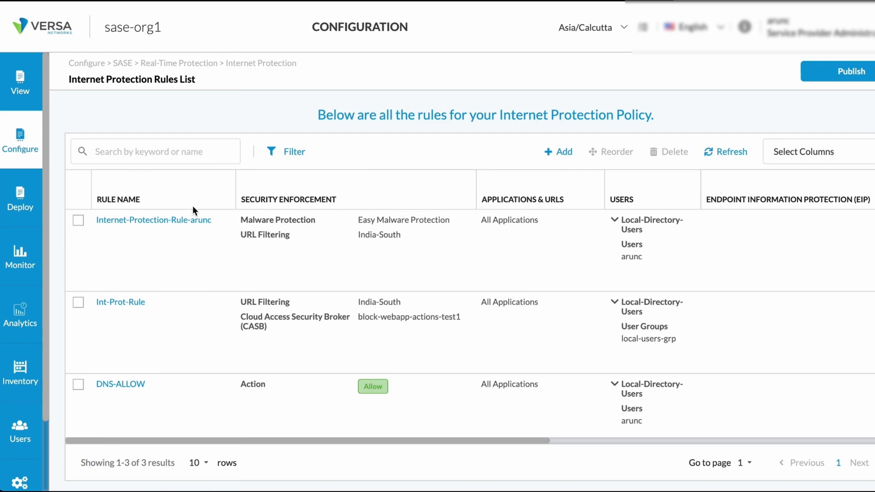
{"action": "left_click", "coordinate": [162, 220]}
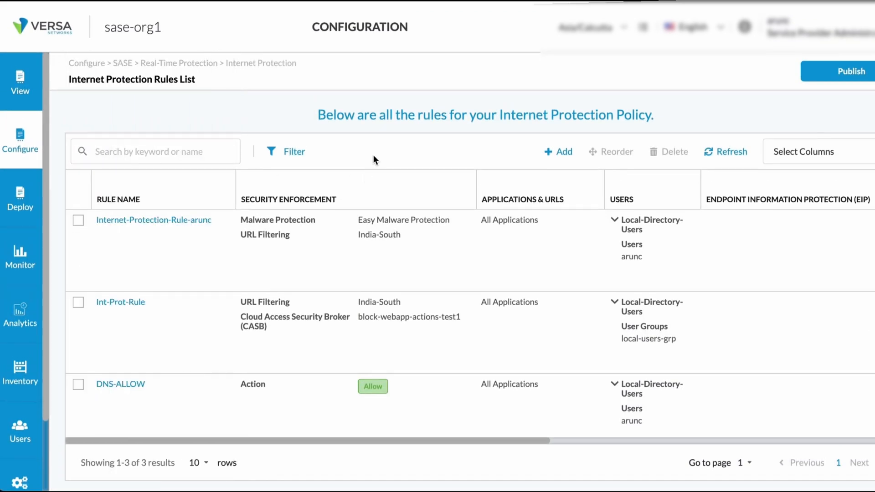
{"action": "left_click", "coordinate": [163, 221]}
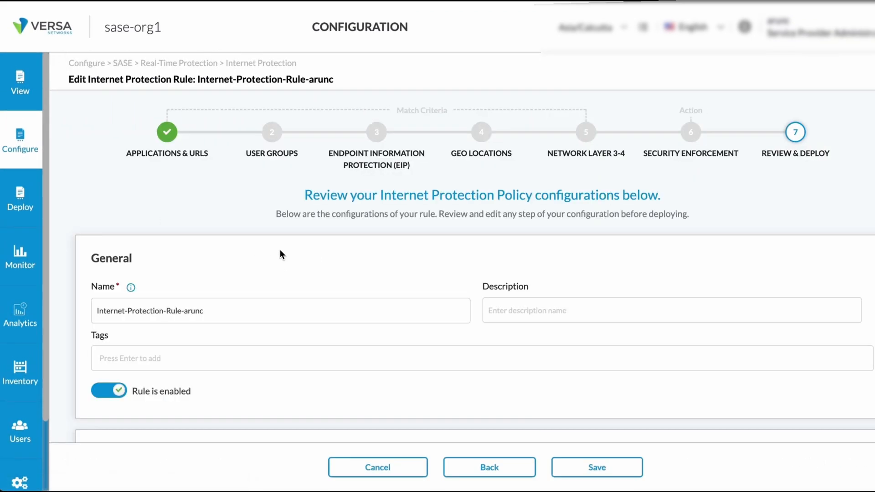
- Review the rule's general settings and match criteria, and open its Security Enforcement section for editing
{"action": "scroll", "coordinate": [280, 250], "scroll_direction": "down", "scroll_amount": 1}
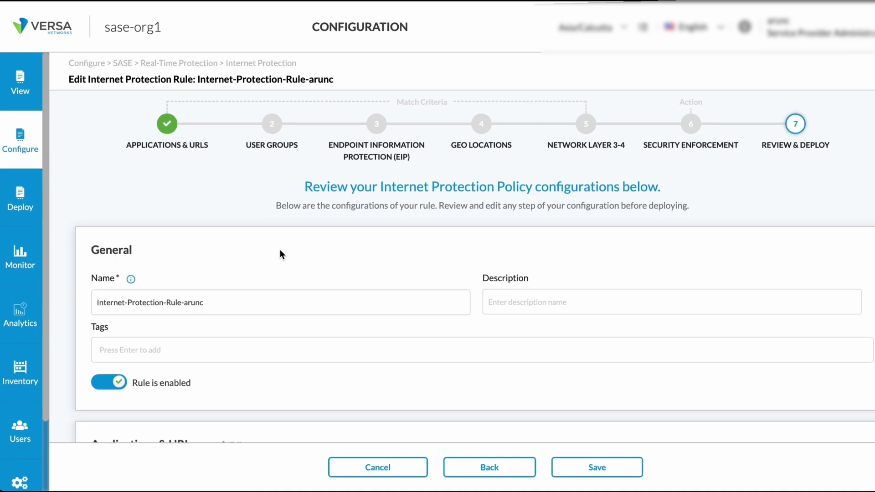
{"action": "scroll", "coordinate": [280, 255], "scroll_direction": "down", "scroll_amount": 1}
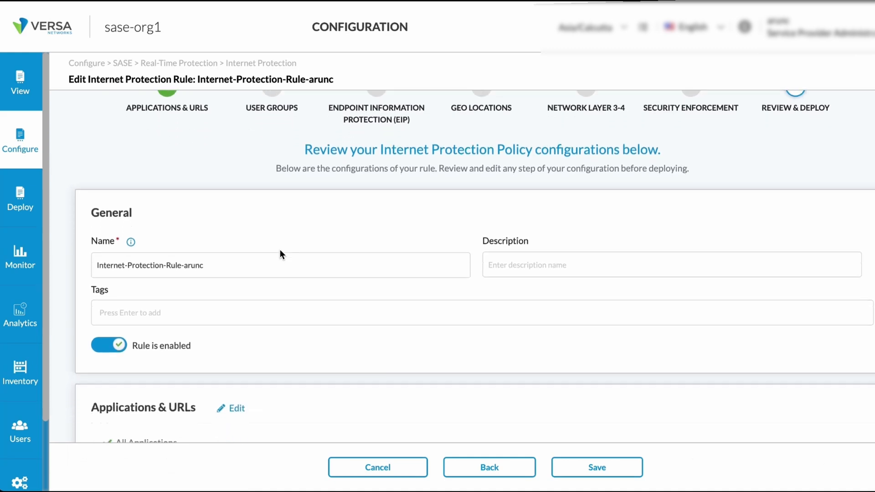
{"action": "scroll", "coordinate": [280, 251], "scroll_direction": "down", "scroll_amount": 4}
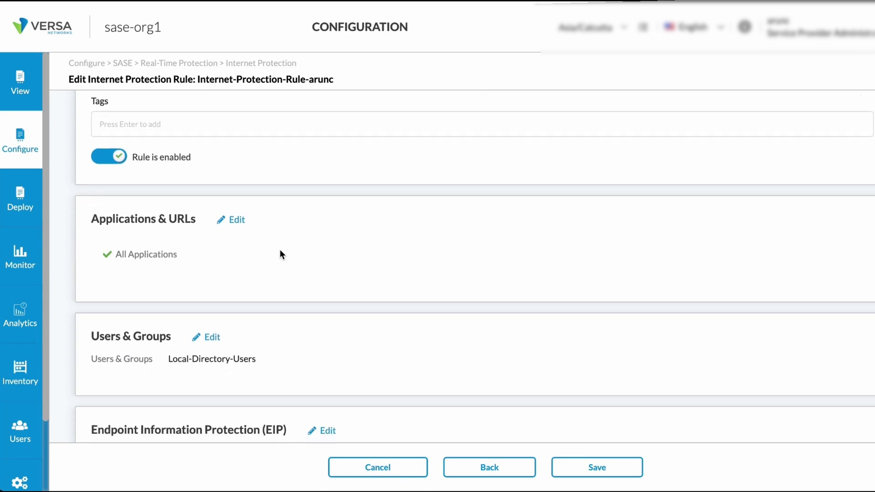
{"action": "scroll", "coordinate": [280, 254], "scroll_direction": "down", "scroll_amount": 2}
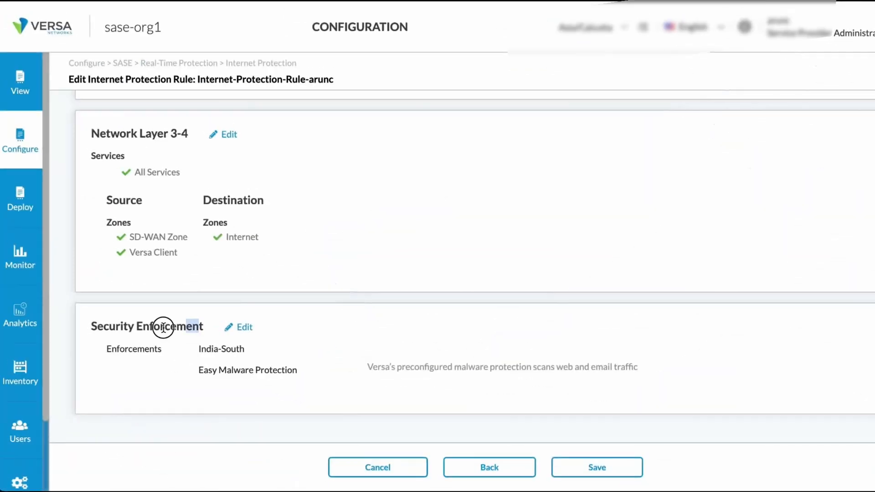
{"action": "left_click_drag", "start_coordinate": [165, 327], "coordinate": [98, 325]}
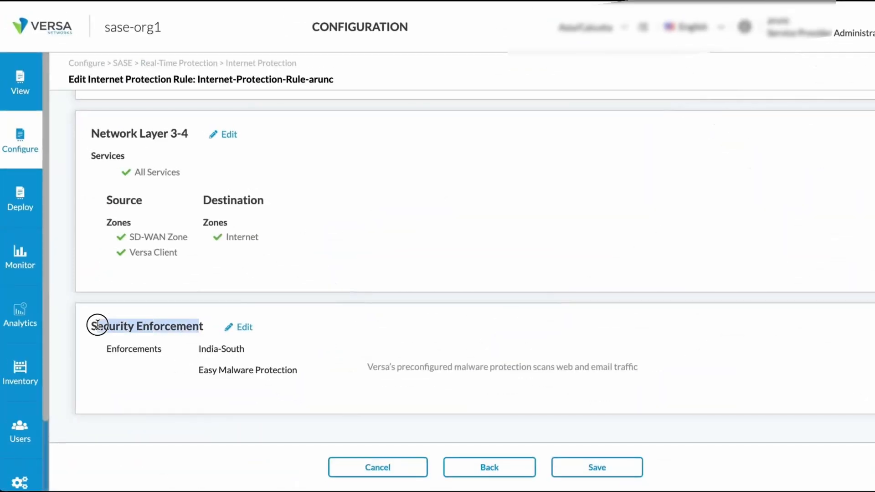
{"action": "left_click", "coordinate": [243, 328]}
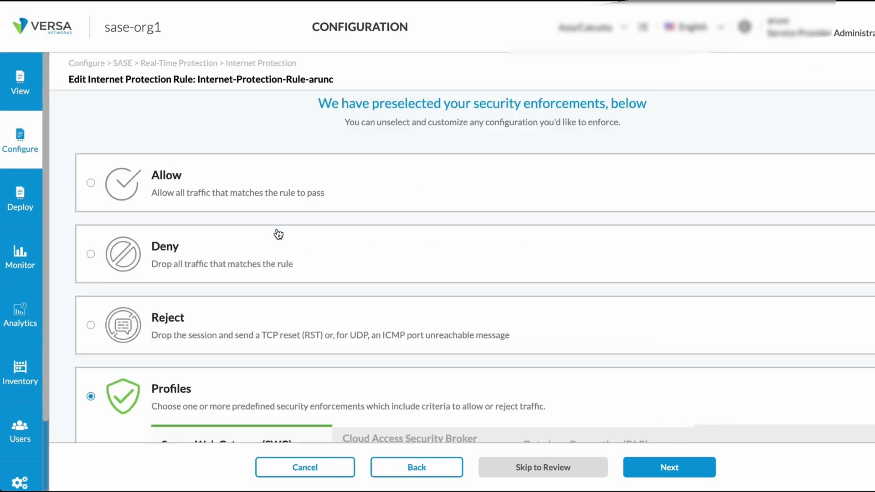
- Examine the Secure Web Gateway profiles of the rule, including the malware types blocked by Easy Malware Protection and the India-South URL filtering
{"action": "scroll", "coordinate": [280, 215], "scroll_direction": "down", "scroll_amount": 5}
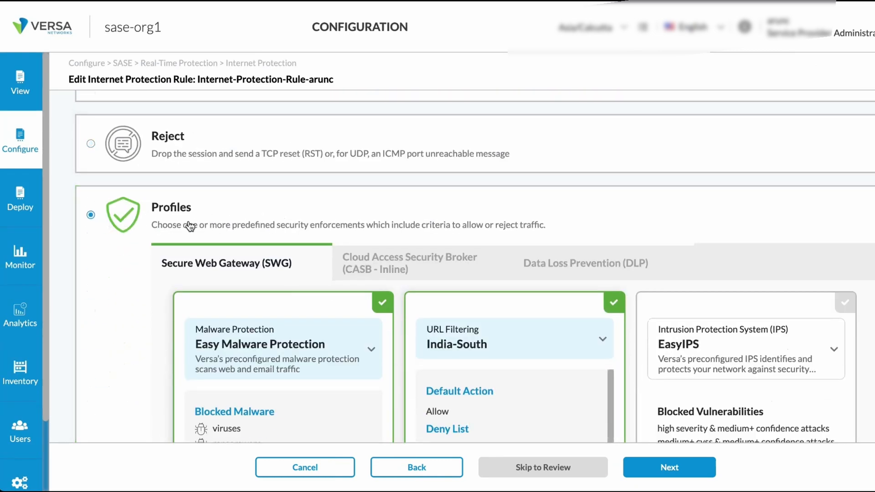
{"action": "left_click", "coordinate": [229, 269]}
{"action": "scroll", "coordinate": [319, 273], "scroll_direction": "down", "scroll_amount": 1}
{"action": "scroll", "coordinate": [365, 274], "scroll_direction": "down", "scroll_amount": 2}
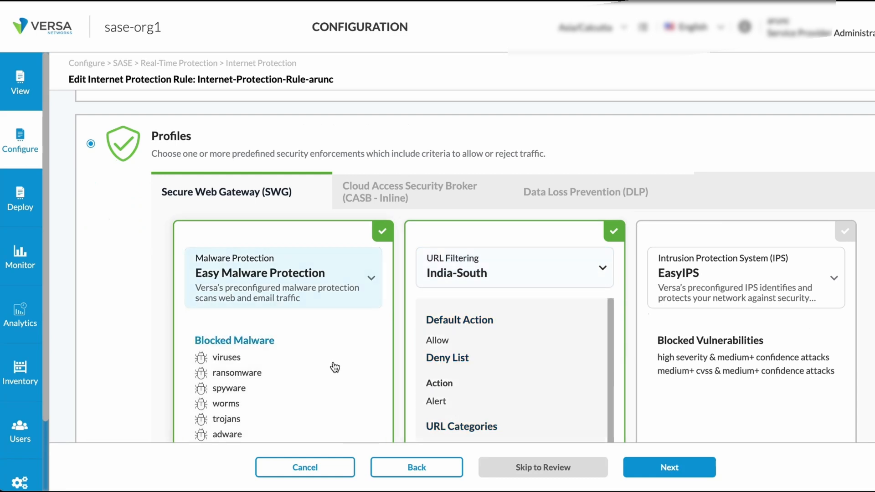
{"action": "scroll", "coordinate": [280, 220], "scroll_direction": "up", "scroll_amount": 2}
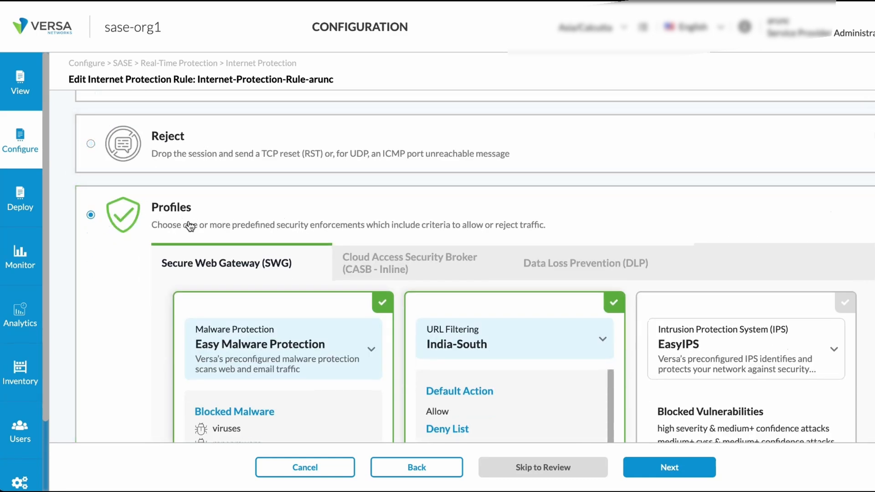
{"action": "left_click", "coordinate": [228, 268]}
{"action": "scroll", "coordinate": [294, 197], "scroll_direction": "down", "scroll_amount": 3}
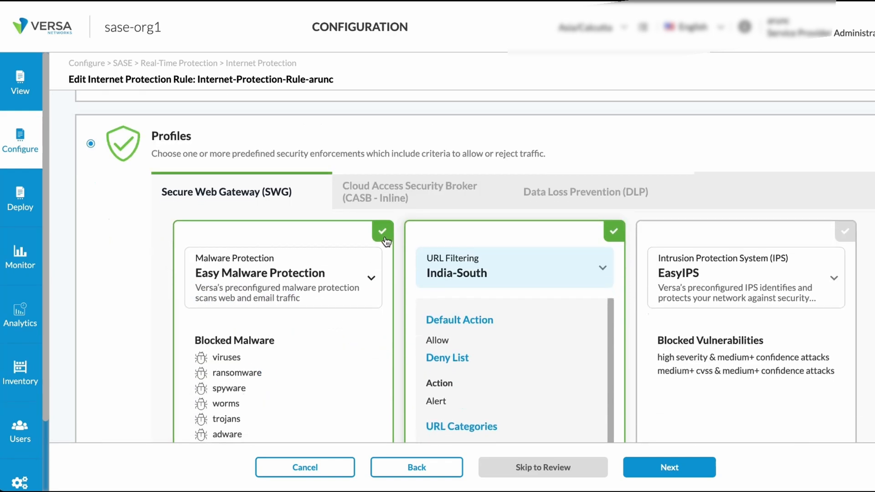
{"action": "scroll", "coordinate": [277, 364], "scroll_direction": "down", "scroll_amount": 2}
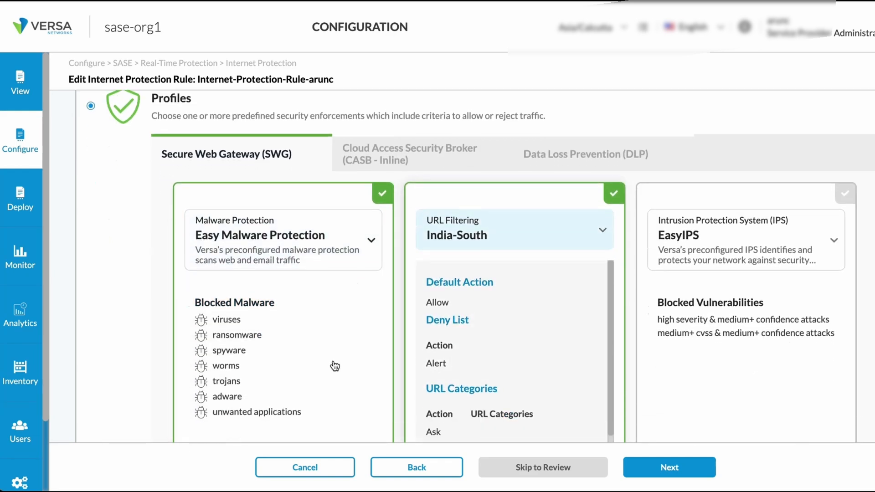
- Continue to the rule review, check the India-South and Easy Malware Protection enforcements, and save the rule
{"action": "left_click", "coordinate": [668, 467]}
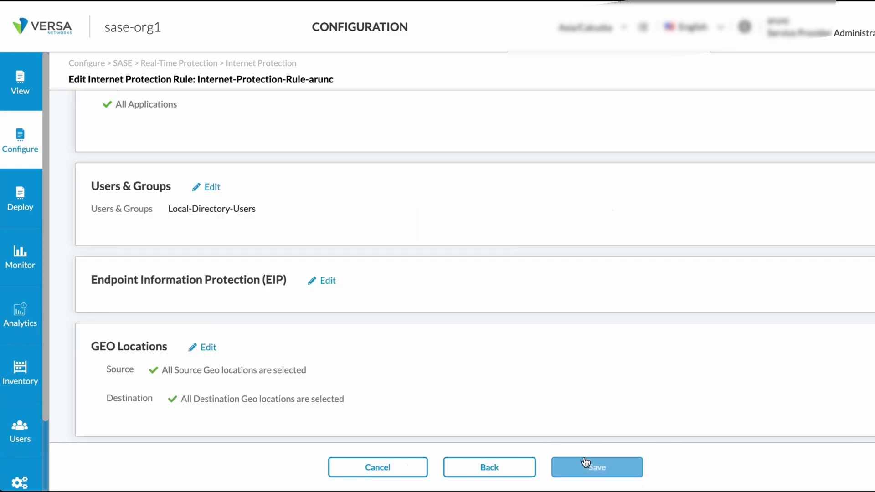
{"action": "scroll", "coordinate": [551, 330], "scroll_direction": "down", "scroll_amount": 8}
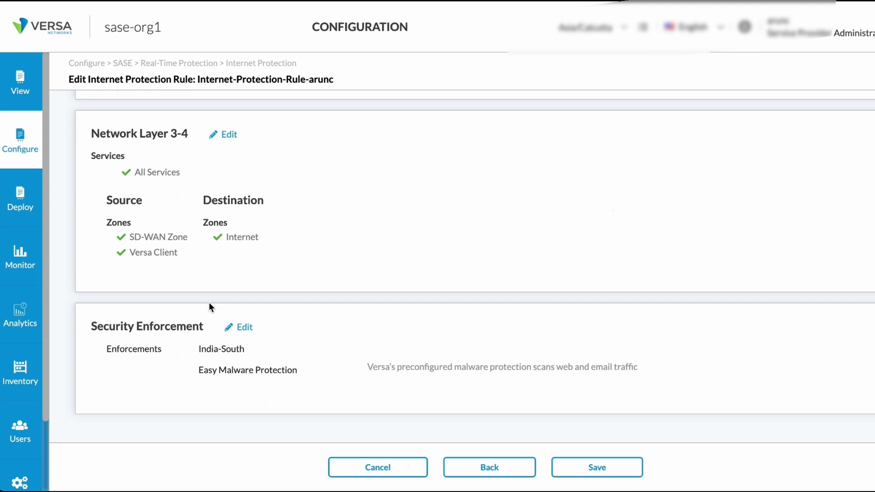
{"action": "right_click", "coordinate": [253, 348]}
{"action": "key", "text": "Escape"}
{"action": "left_click", "coordinate": [585, 467]}
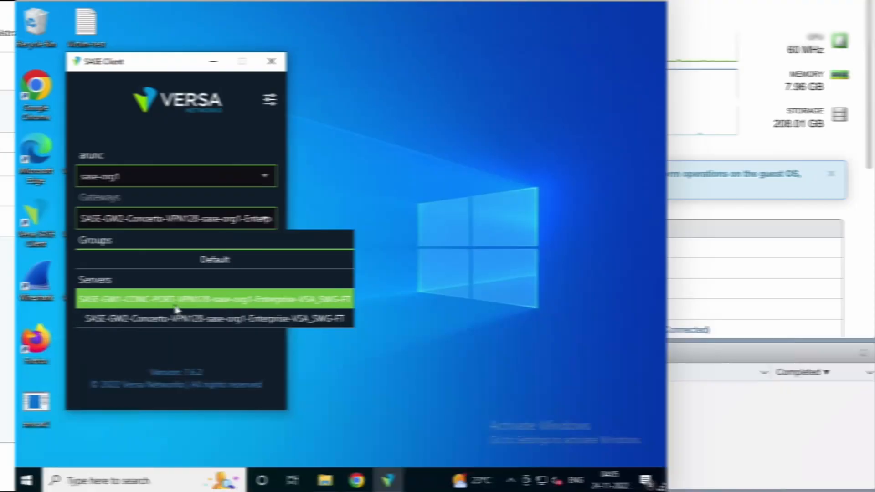
- Switch to the Windows client and connect the SASE Client to the sase-org1 gateway
{"action": "left_click", "coordinate": [157, 313]}
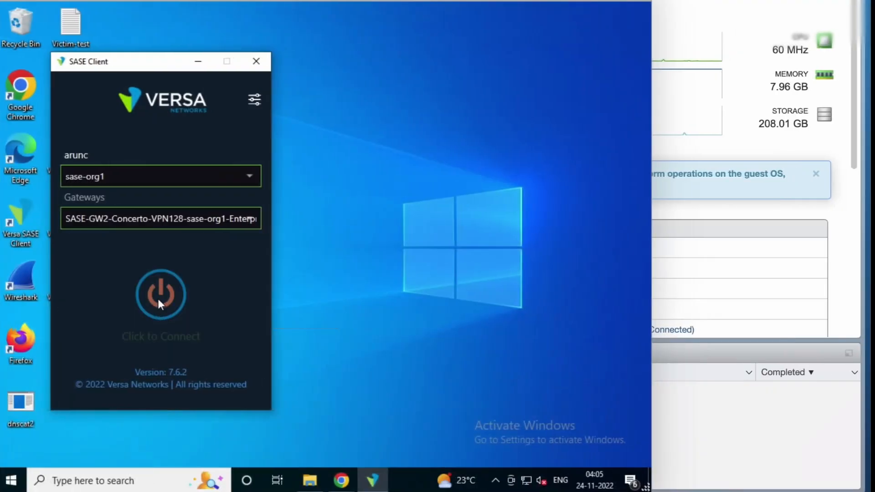
{"action": "left_click", "coordinate": [157, 299]}
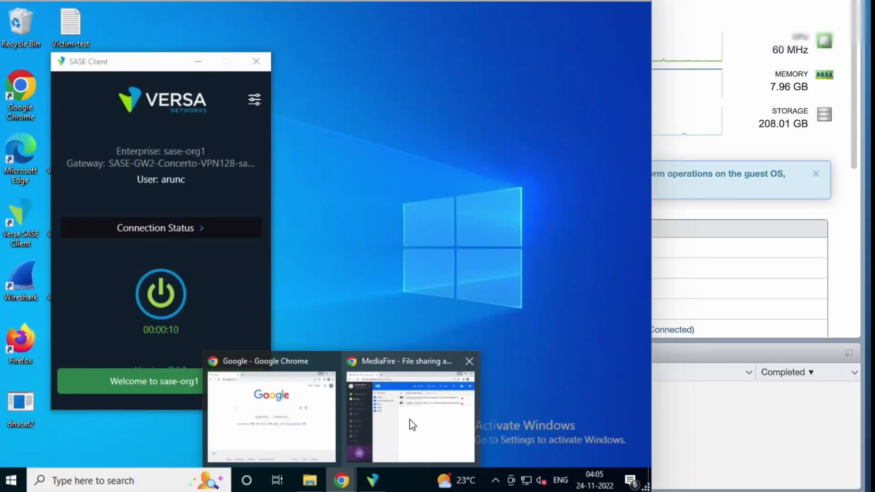
- Switch to MediaFire in Chrome and attempt to download both executables, 862.5 KB and 162 KB, from the Lockbitv3-Ransomware folder
{"action": "left_click", "coordinate": [406, 425]}
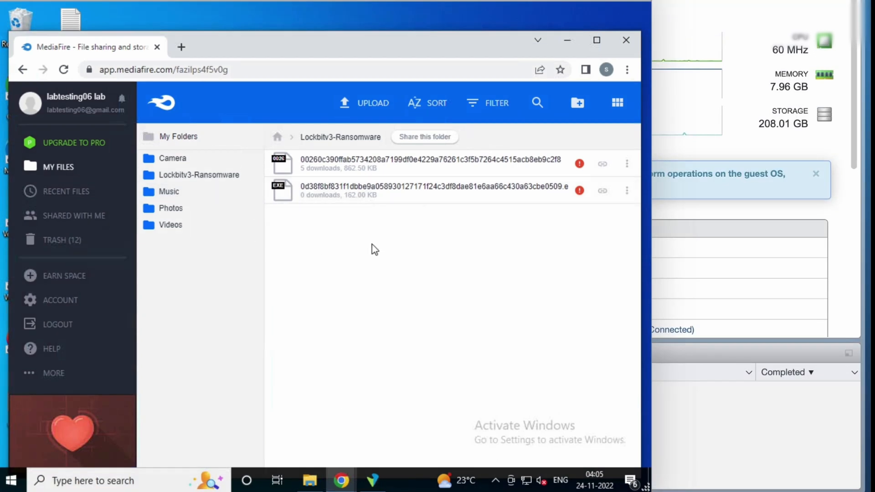
{"action": "left_click", "coordinate": [626, 169]}
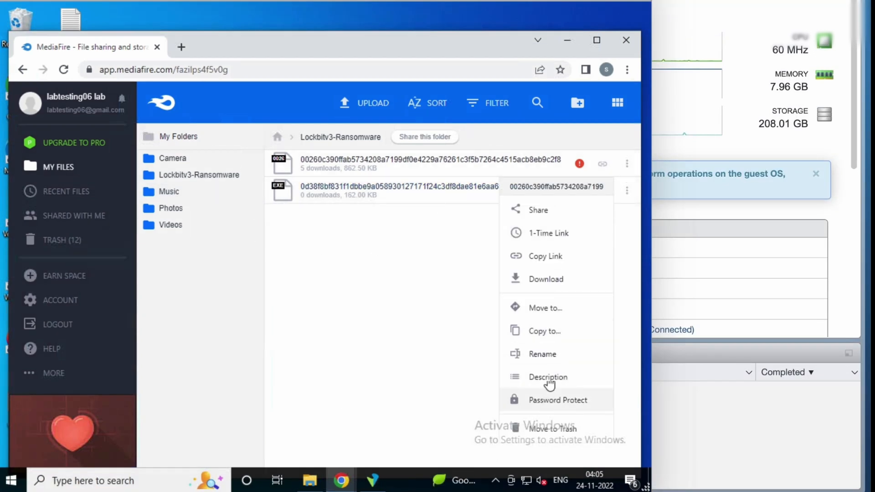
{"action": "left_click", "coordinate": [549, 273]}
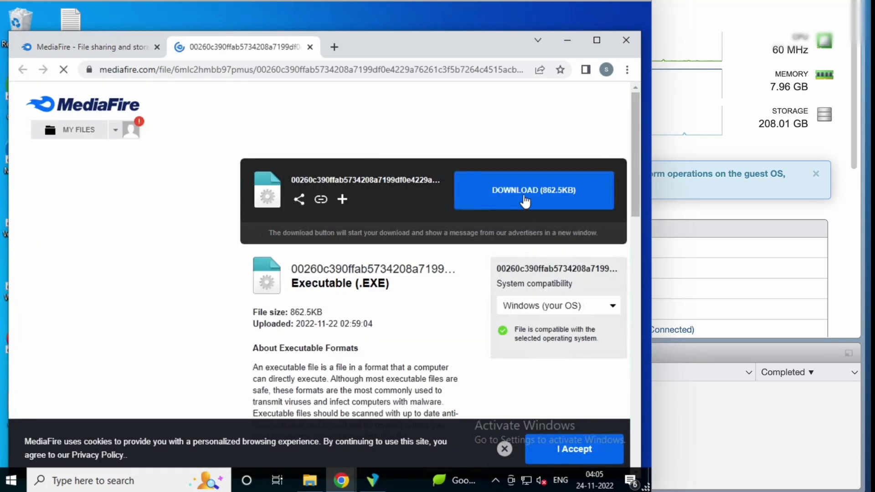
{"action": "left_click", "coordinate": [523, 197]}
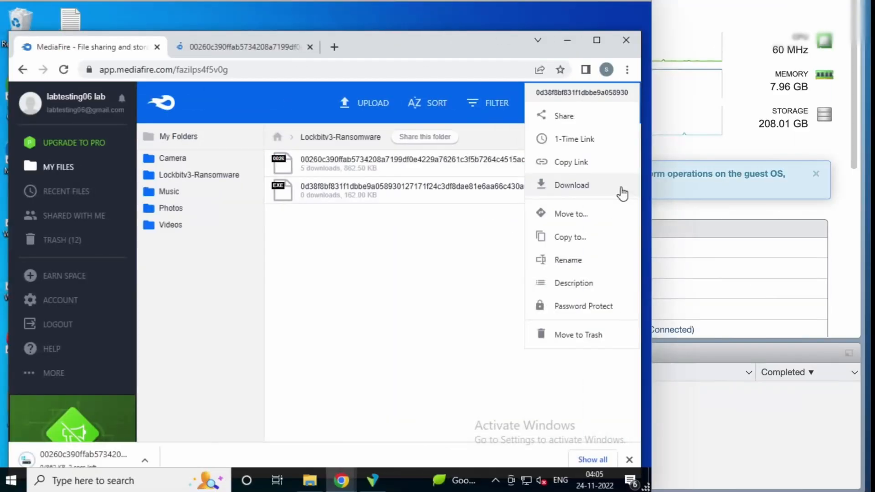
{"action": "left_click", "coordinate": [563, 191]}
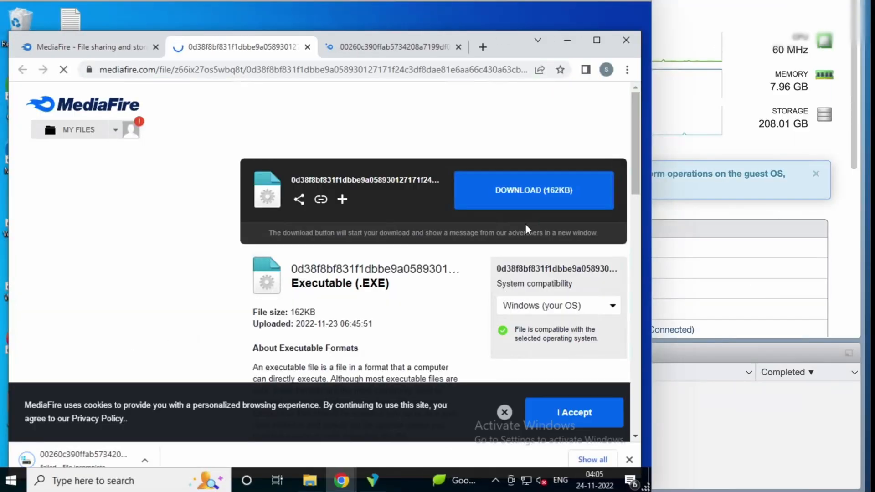
{"action": "left_click", "coordinate": [526, 206]}
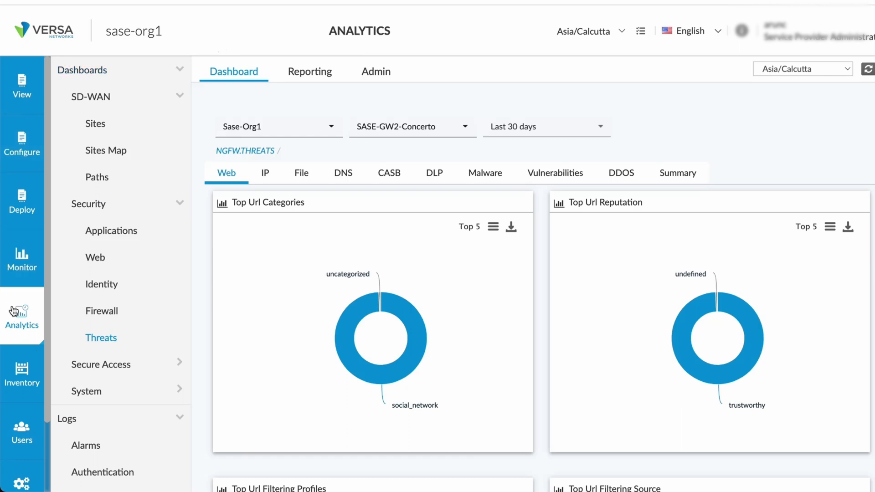
- Open the Threats security dashboard and examine its Malware charts for antivirus detections, infected applications, victims and attackers
{"action": "left_click", "coordinate": [244, 76]}
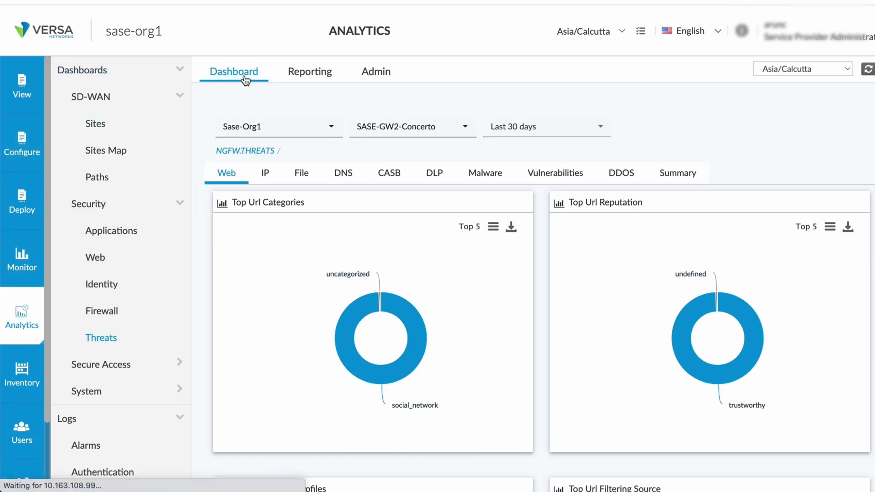
{"action": "left_click", "coordinate": [110, 338]}
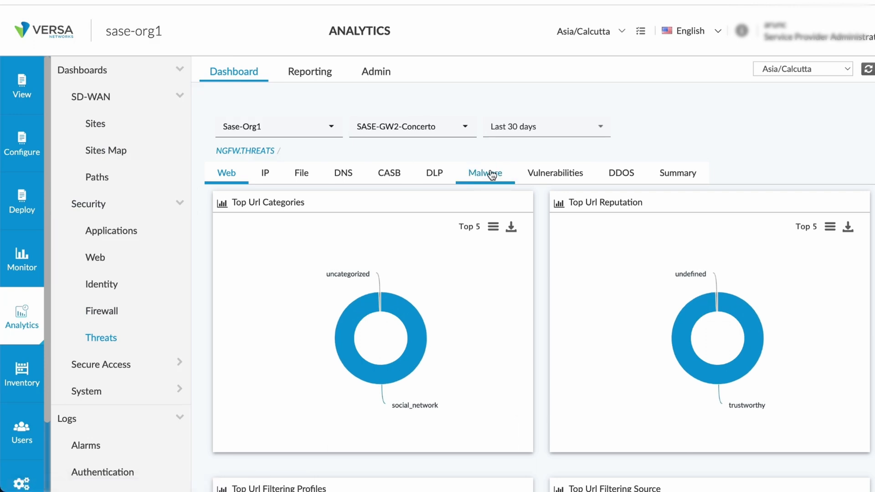
{"action": "scroll", "coordinate": [628, 292], "scroll_direction": "down", "scroll_amount": 2}
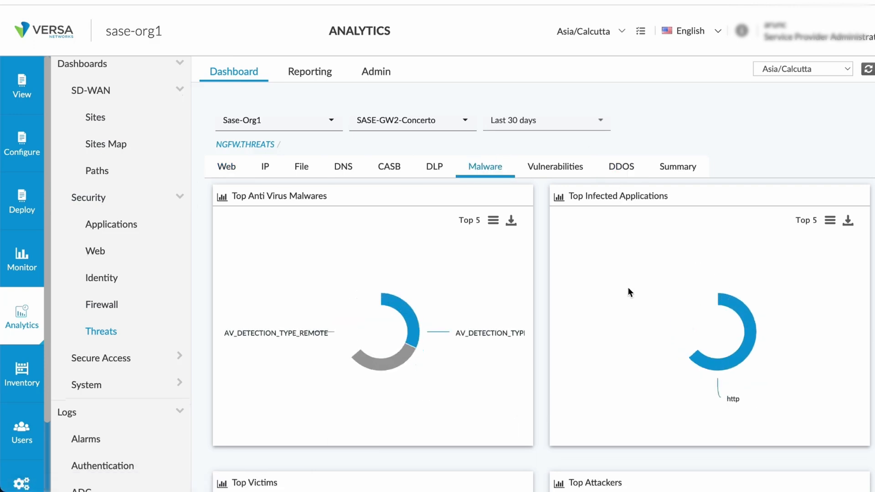
{"action": "scroll", "coordinate": [628, 288], "scroll_direction": "down", "scroll_amount": 3}
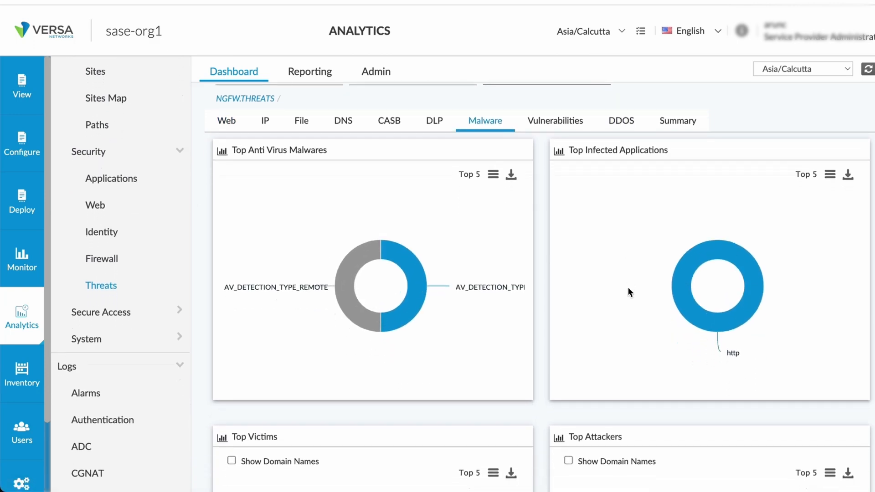
{"action": "scroll", "coordinate": [629, 289], "scroll_direction": "down", "scroll_amount": 2}
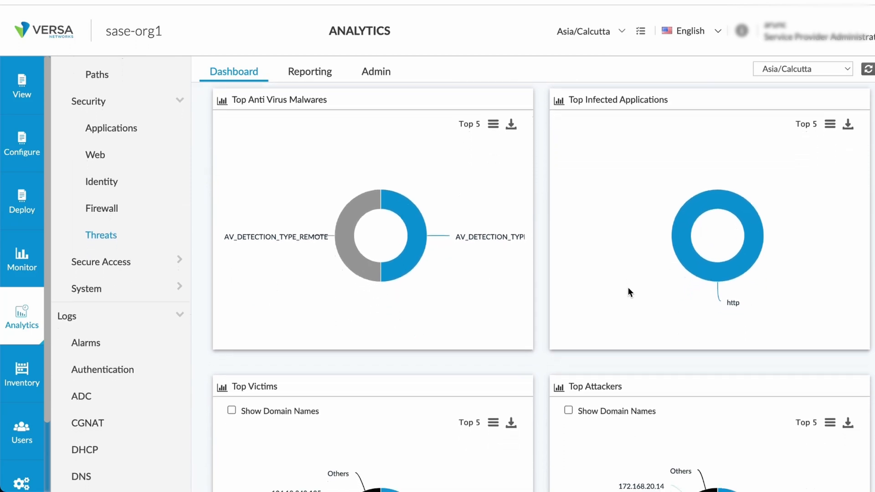
{"action": "scroll", "coordinate": [629, 292], "scroll_direction": "down", "scroll_amount": 10}
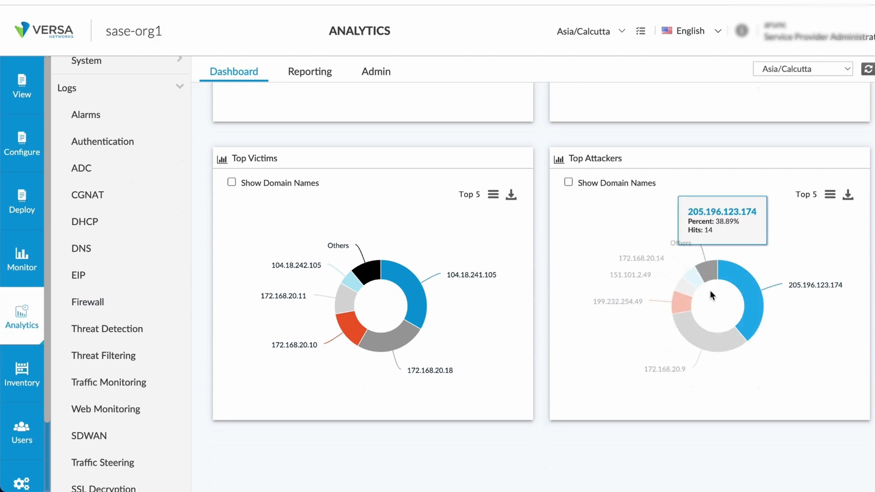
{"action": "scroll", "coordinate": [711, 291], "scroll_direction": "up", "scroll_amount": 2}
{"action": "scroll", "coordinate": [713, 296], "scroll_direction": "up", "scroll_amount": 6}
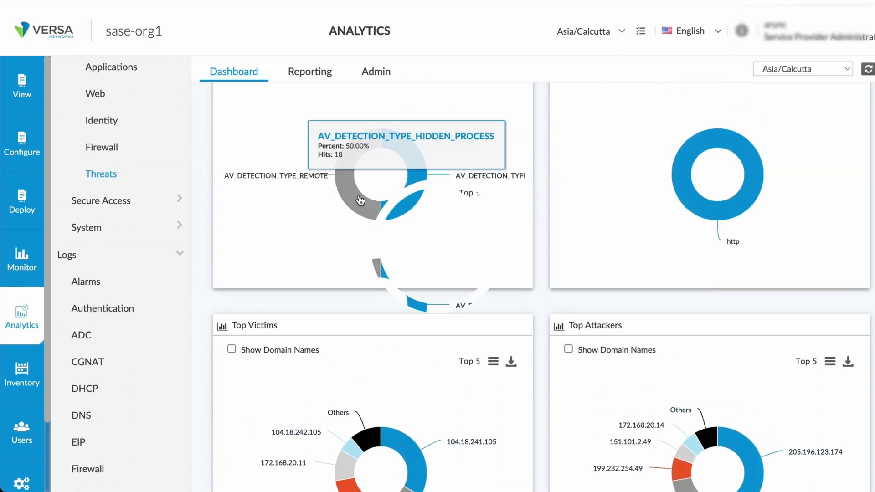
- Drill into the AV_DETECTION_TYPE_HIDDEN_PROCESS detections and examine the log's malware names, attackers, victims, file names, transfer directions and accuracy
{"action": "scroll", "coordinate": [420, 315], "scroll_direction": "up", "scroll_amount": 6}
{"action": "left_click", "coordinate": [420, 316]}
{"action": "scroll", "coordinate": [502, 356], "scroll_direction": "down", "scroll_amount": 15}
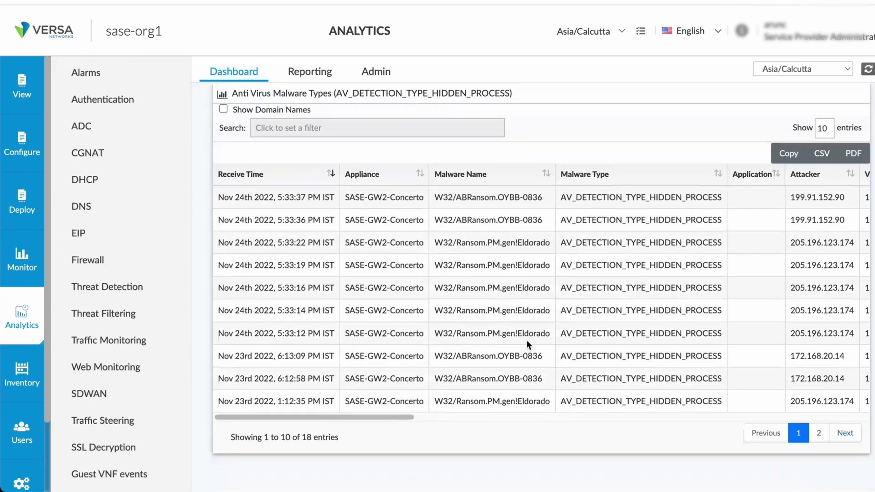
{"action": "scroll", "coordinate": [648, 335], "scroll_direction": "right", "scroll_amount": 8}
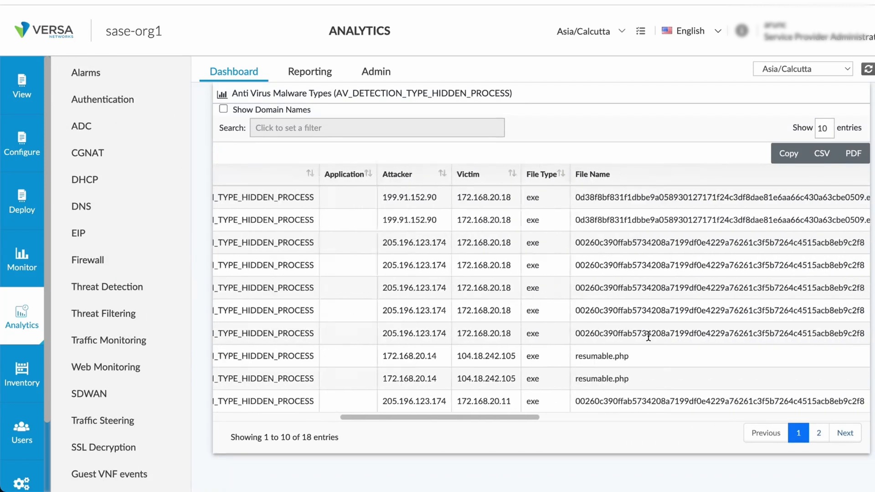
{"action": "scroll", "coordinate": [648, 336], "scroll_direction": "right", "scroll_amount": 3}
{"action": "scroll", "coordinate": [648, 337], "scroll_direction": "right", "scroll_amount": 3}
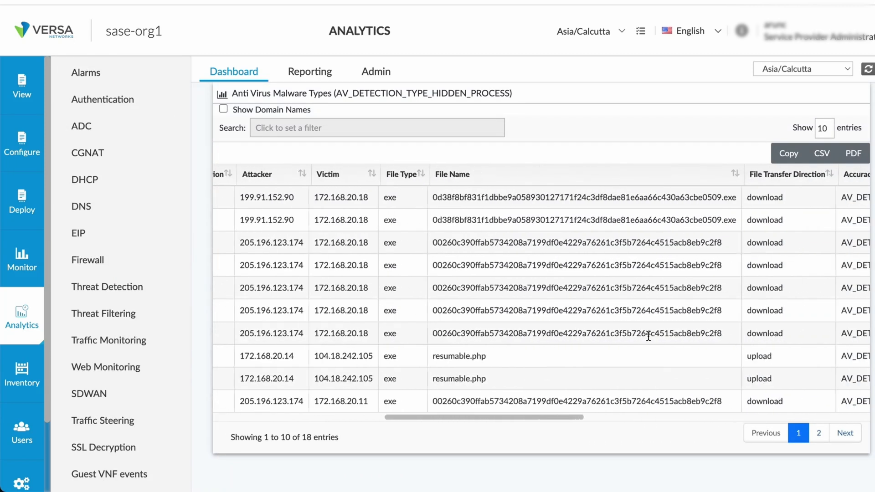
{"action": "scroll", "coordinate": [652, 302], "scroll_direction": "right", "scroll_amount": 3}
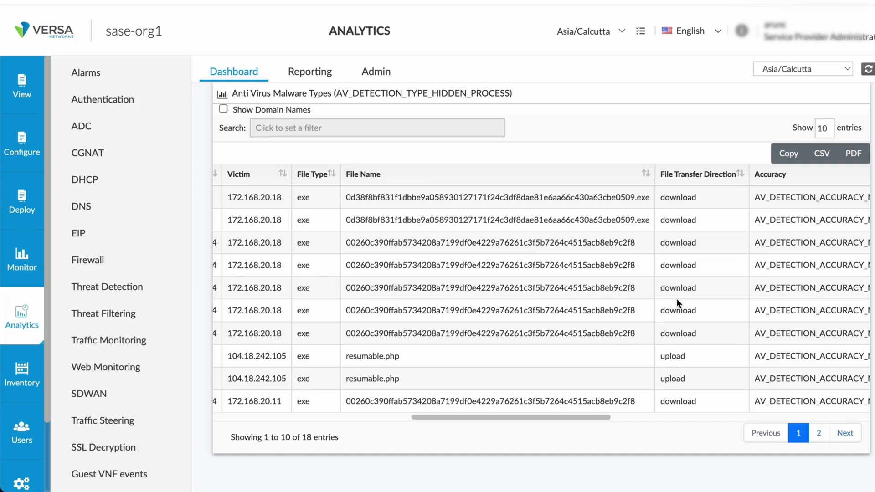
- Check the hidden-process events chart over time and review the receive times, appliances and malware names in the log
{"action": "scroll", "coordinate": [390, 214], "scroll_direction": "up", "scroll_amount": 8}
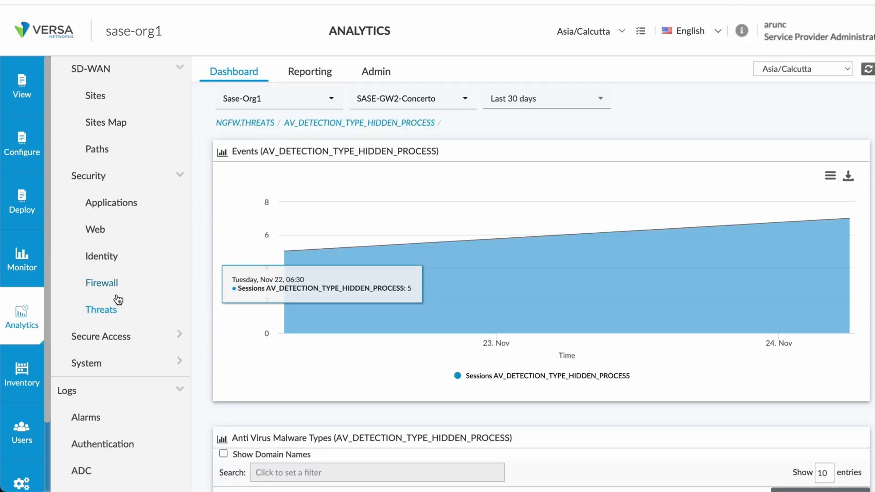
{"action": "scroll", "coordinate": [127, 371], "scroll_direction": "down", "scroll_amount": 5}
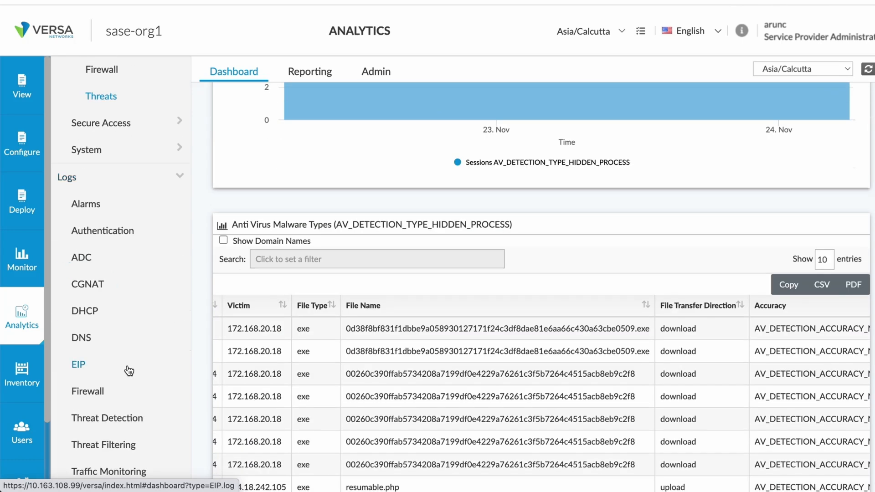
{"action": "scroll", "coordinate": [304, 376], "scroll_direction": "left", "scroll_amount": 10}
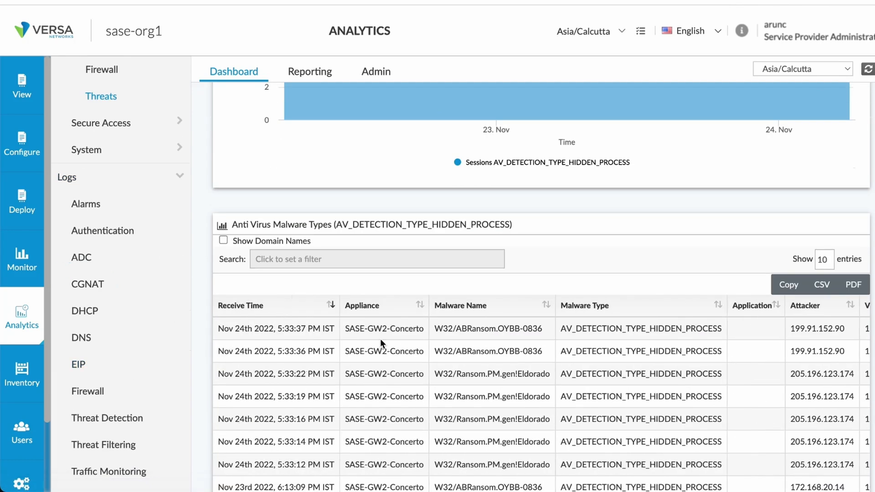
{"action": "scroll", "coordinate": [388, 360], "scroll_direction": "up", "scroll_amount": 3}
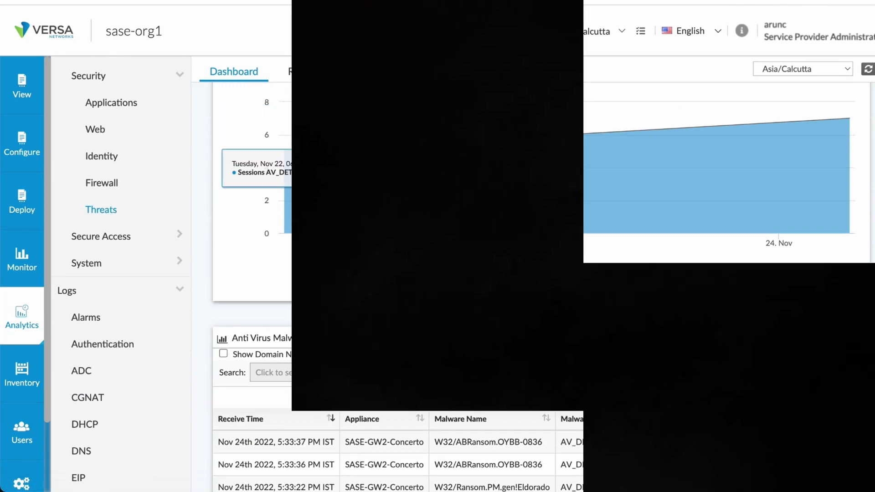